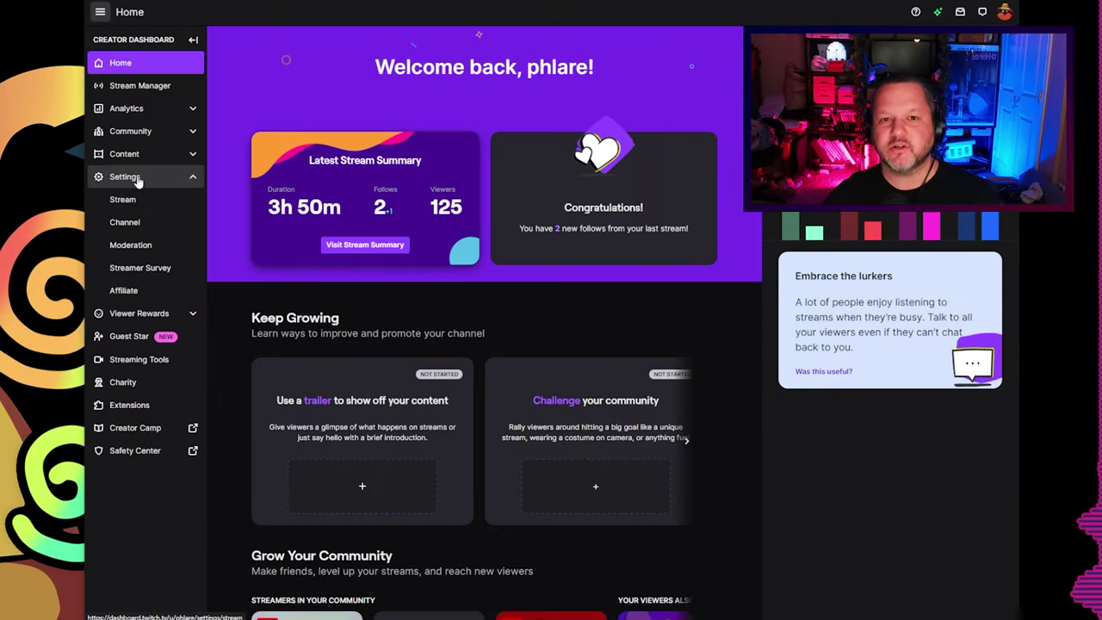
- Turn on Preroll Notifications in the Affiliate ad settings
click(129, 293)
scroll(632, 225, down, 2)
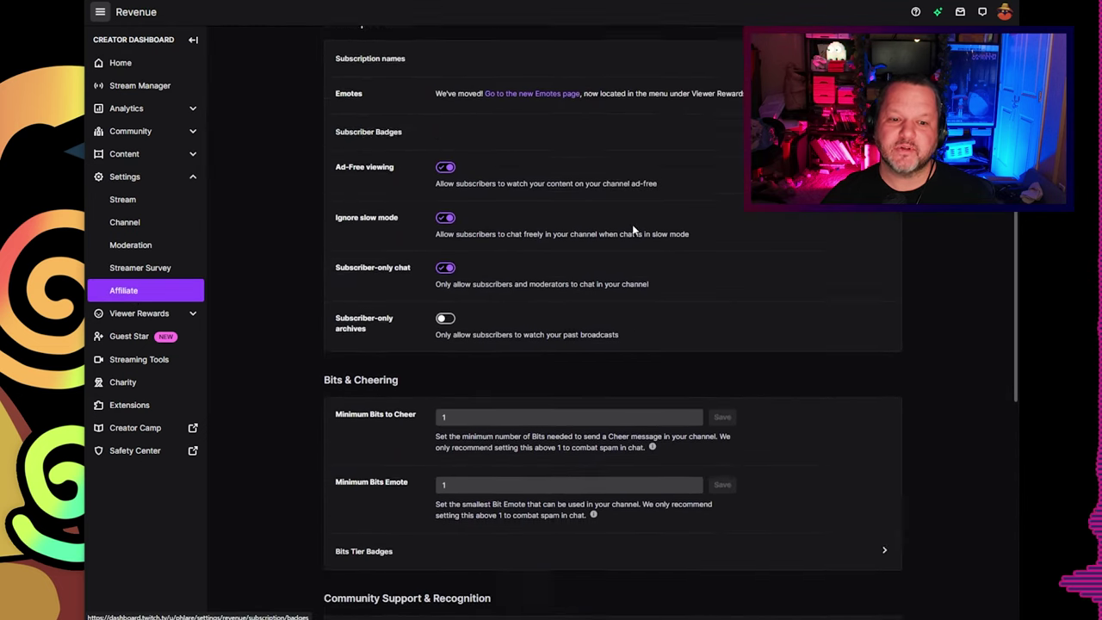
scroll(633, 226, down, 5)
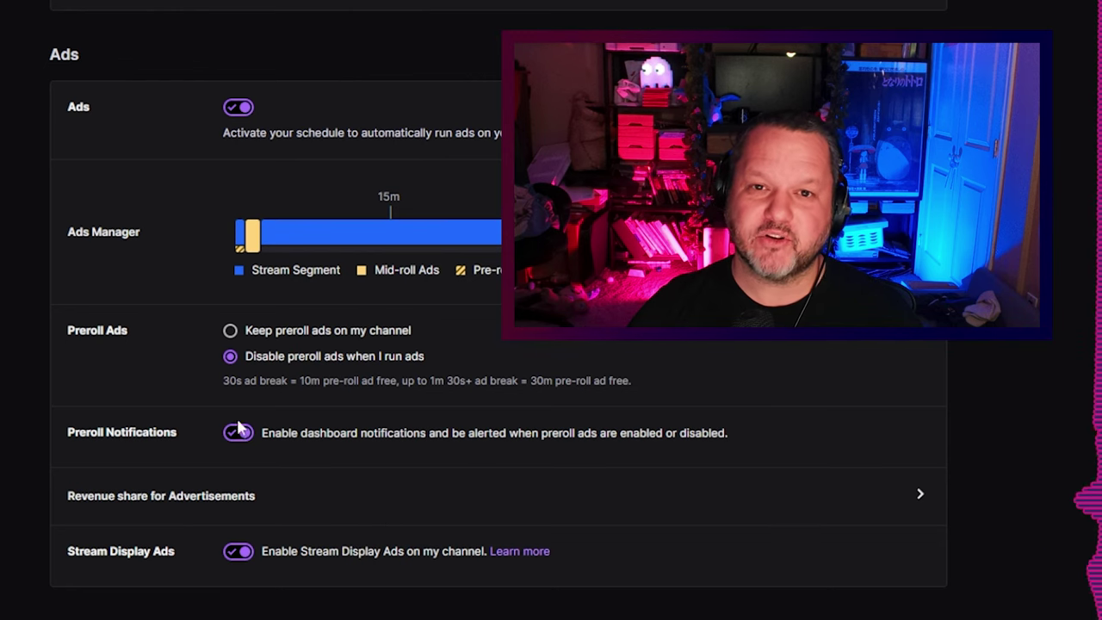
click(240, 430)
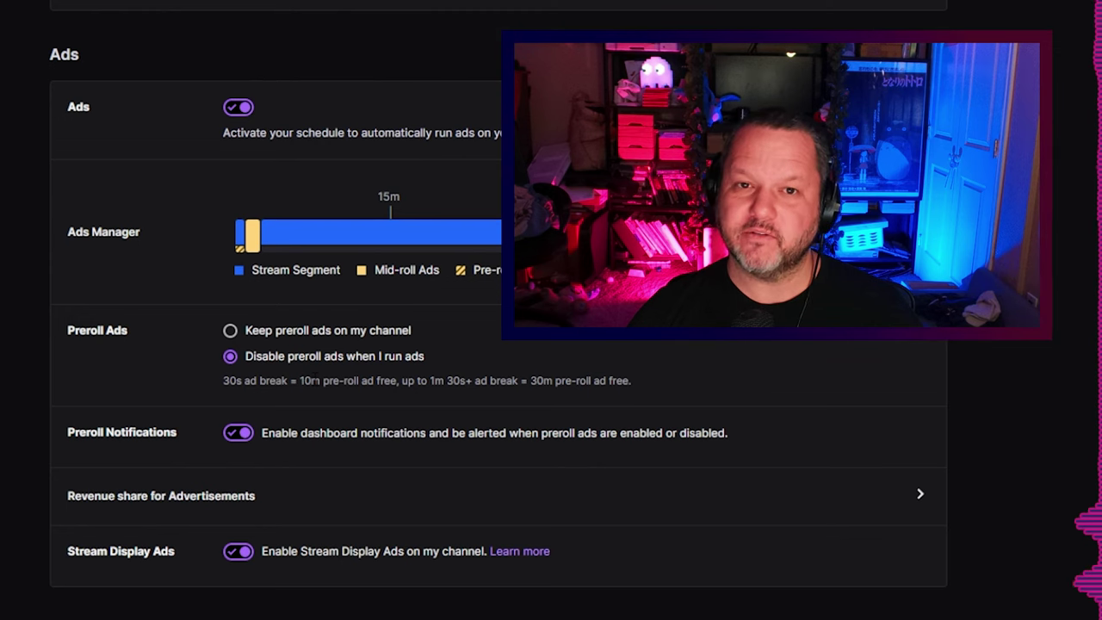
- Review the preroll ad-free explanation, then go to the Ads Manager schedule
drag(402, 380, 518, 380)
click(518, 381)
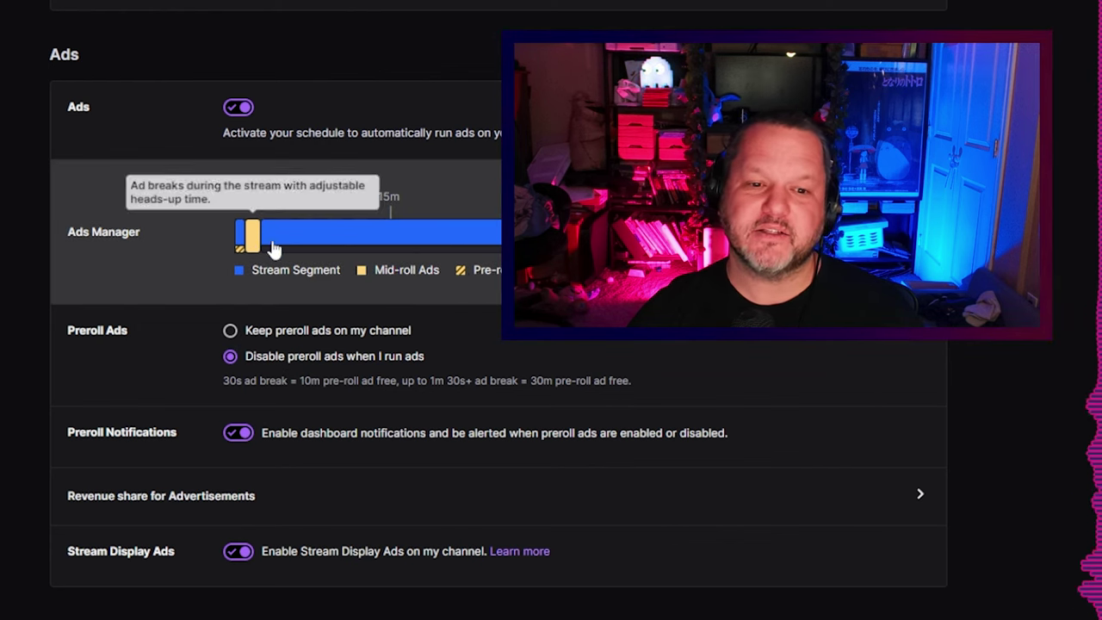
click(191, 244)
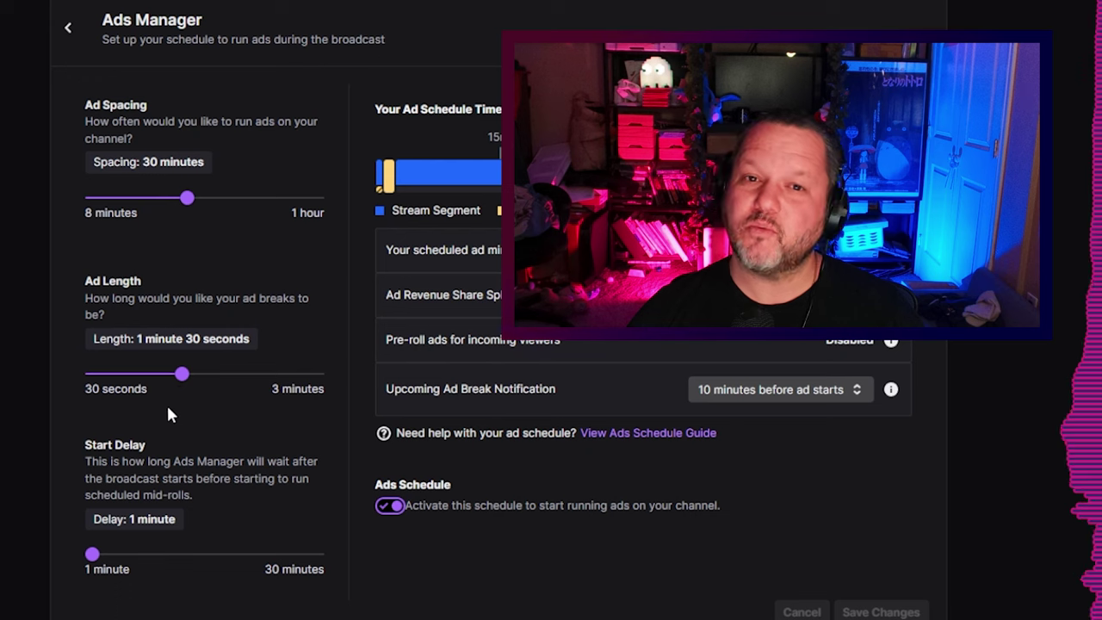
- Try longer ad lengths, return to 1:30, then cancel and discard the unsaved edits
mouse_move(183, 377)
mouse_down()
mouse_move(352, 387)
mouse_move(182, 379)
mouse_up()
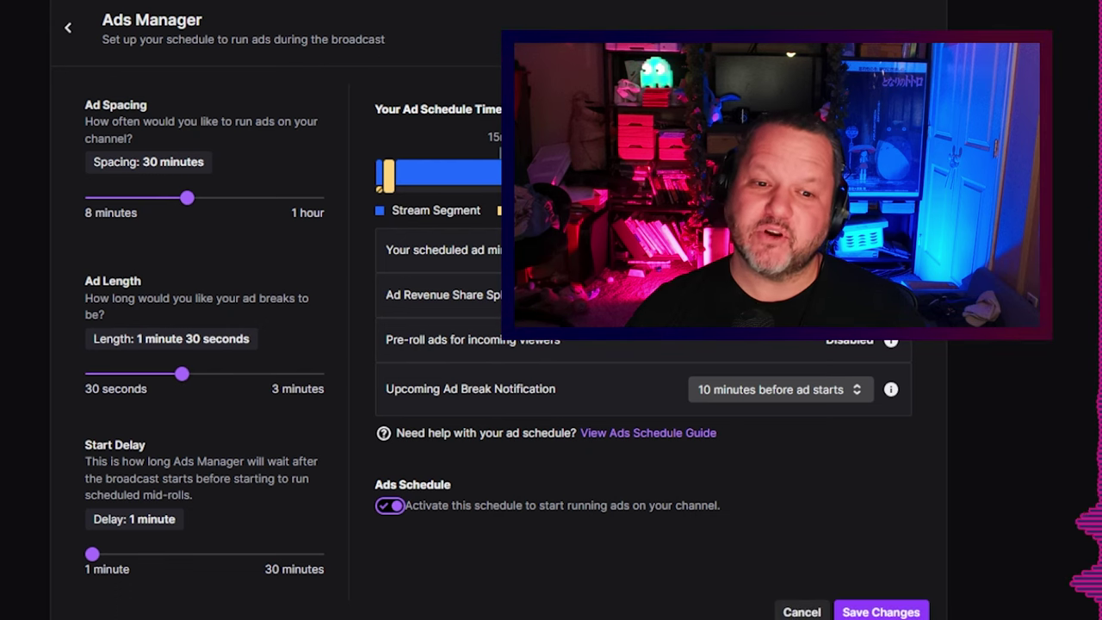
click(800, 611)
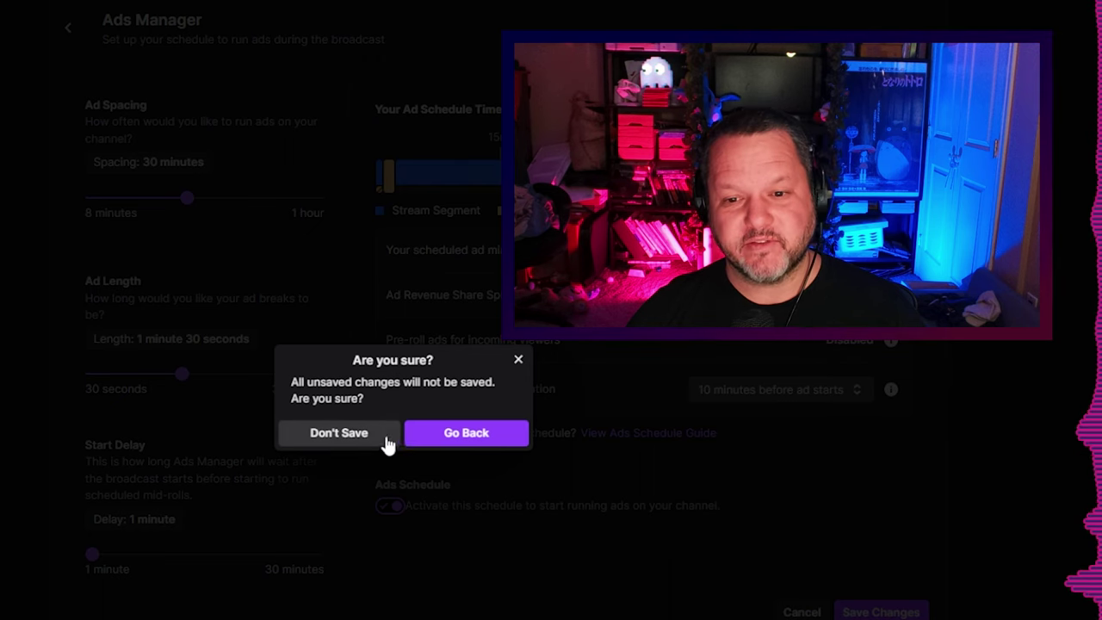
click(353, 434)
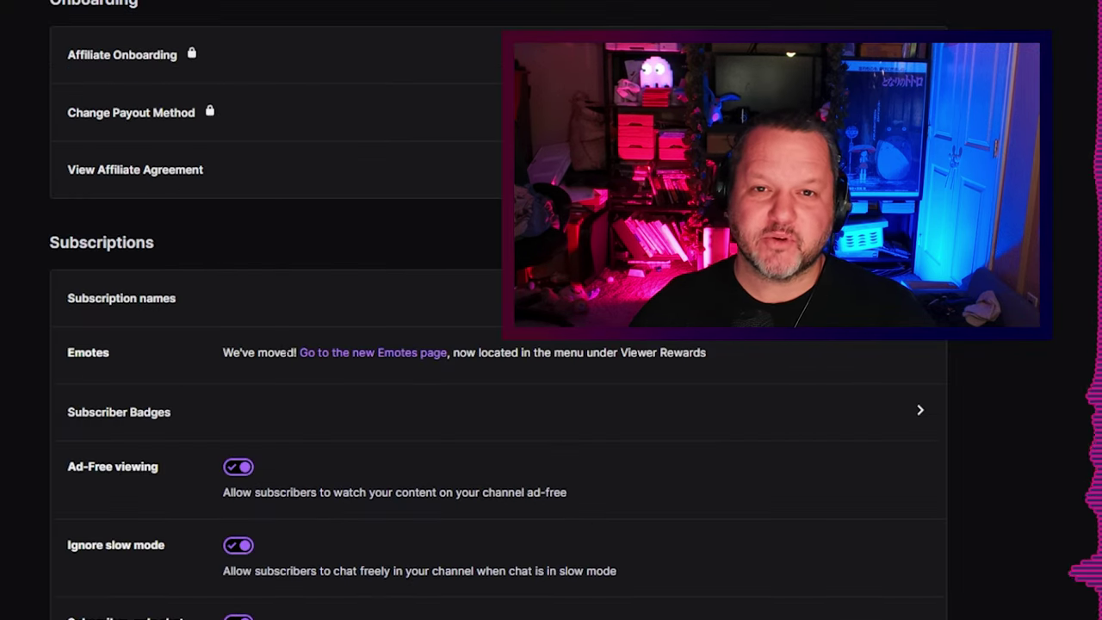
- Enable the automatic ads schedule with preroll ads kept disabled
scroll(446, 544, down, 15)
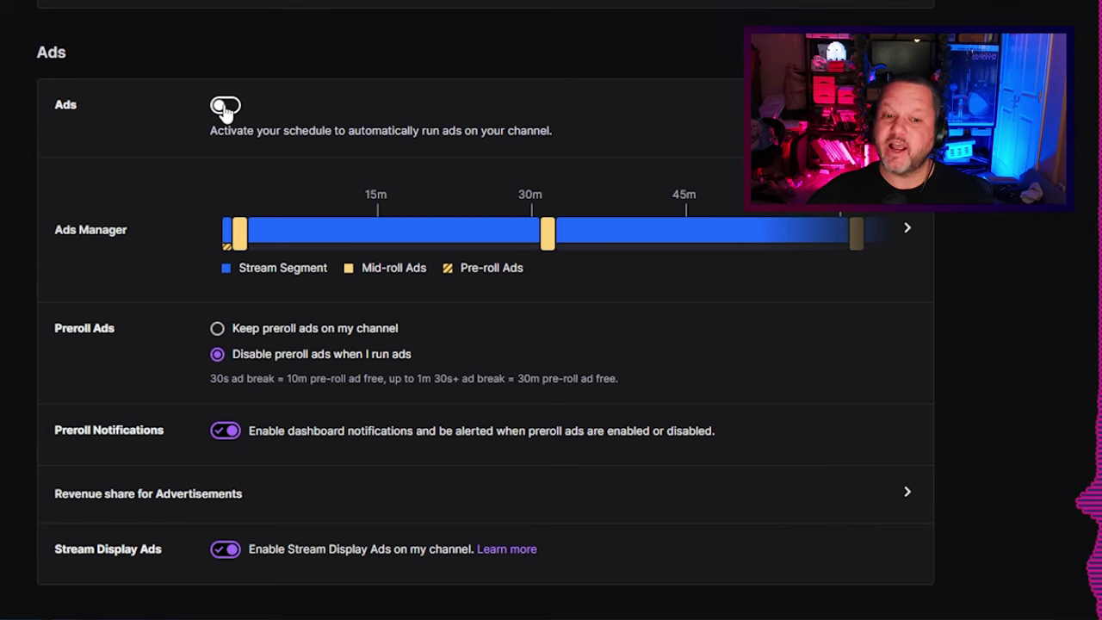
click(225, 106)
click(218, 329)
scroll(221, 361, up, 1)
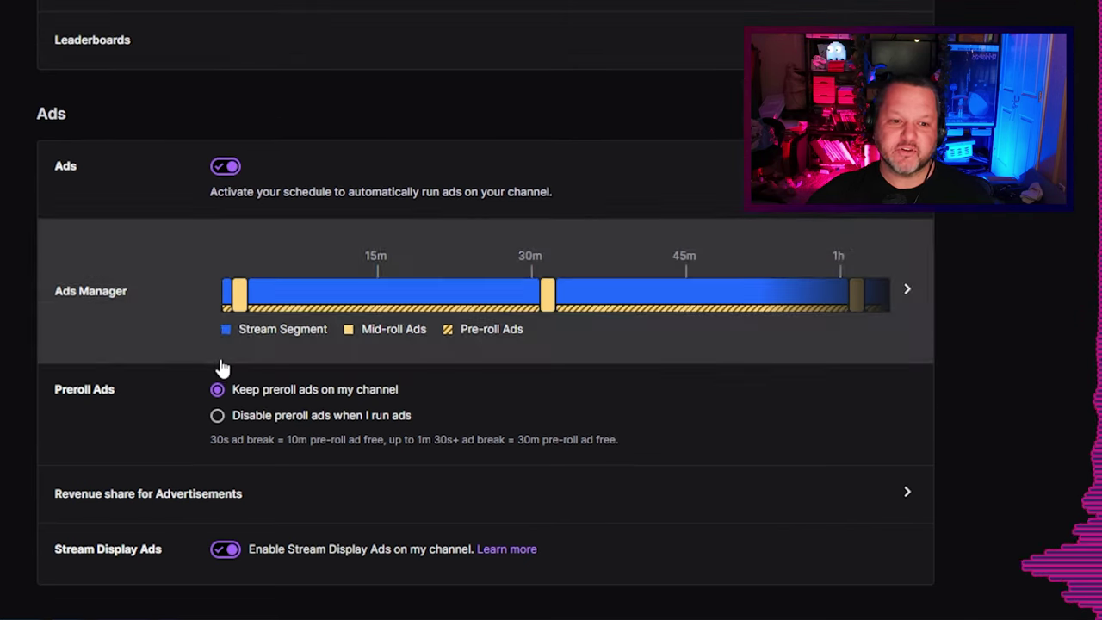
click(217, 416)
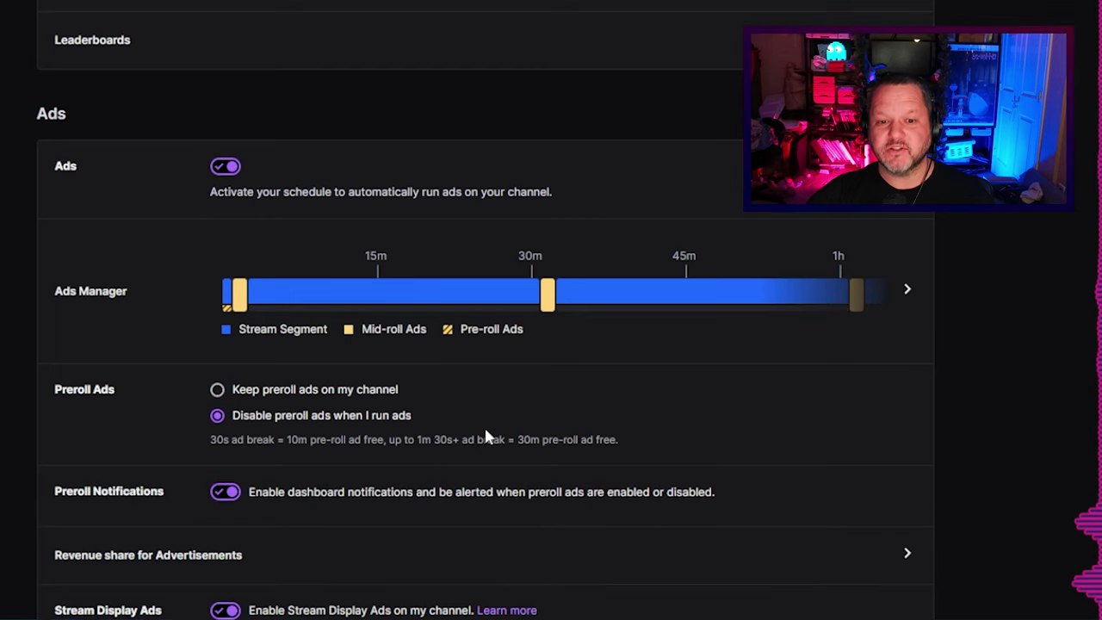
- Scroll down to the Ads Manager row and bring up its schedule settings
scroll(500, 431, down, 1)
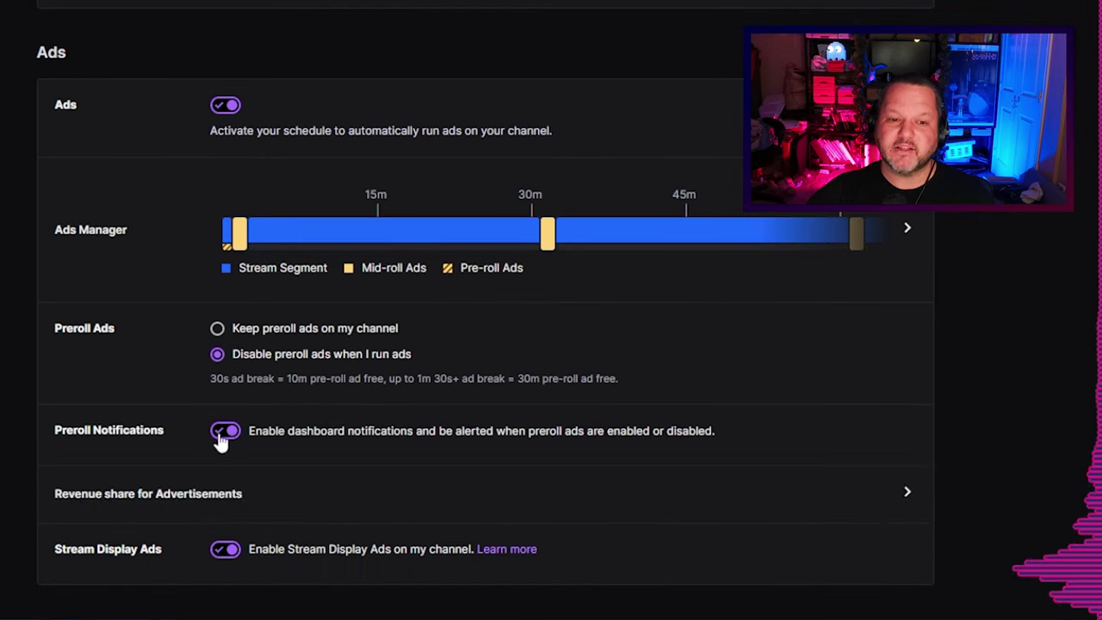
scroll(216, 460, down, 10)
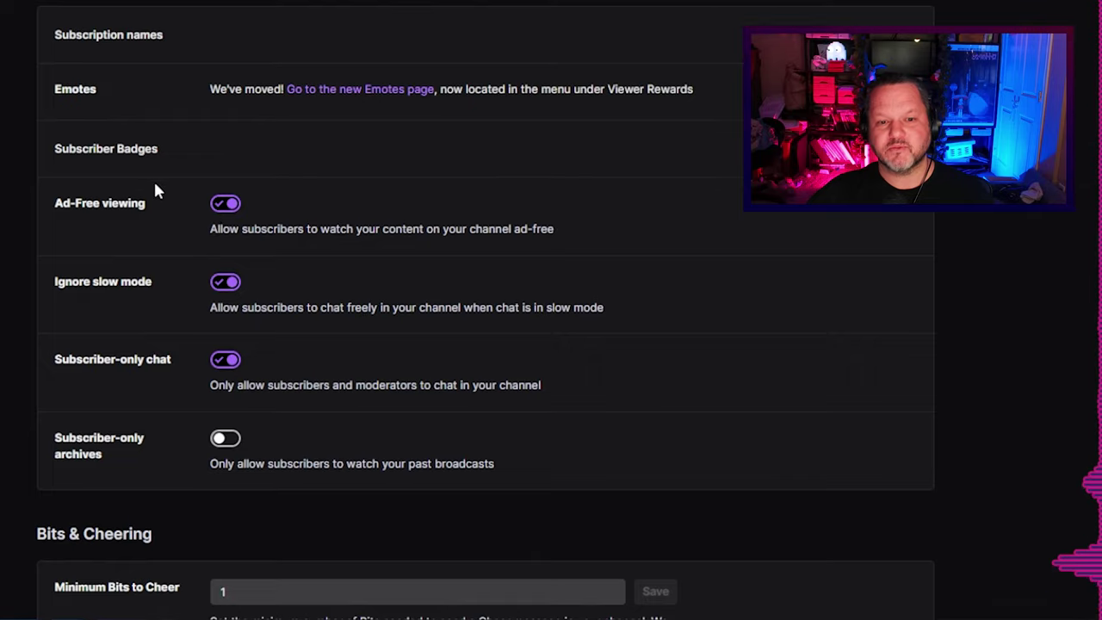
scroll(155, 190, down, 10)
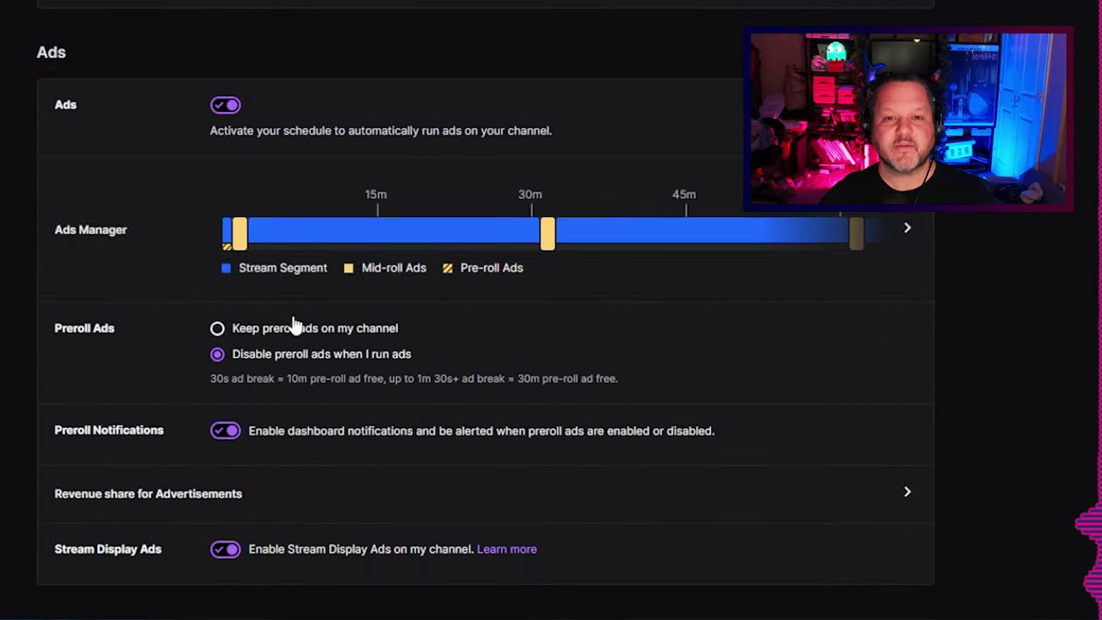
click(180, 206)
- Set ad spacing to 30 minutes, ad length 1:30 and start delay 1 minute, then save
mouse_move(142, 207)
mouse_down()
mouse_move(49, 209)
mouse_move(144, 215)
mouse_up()
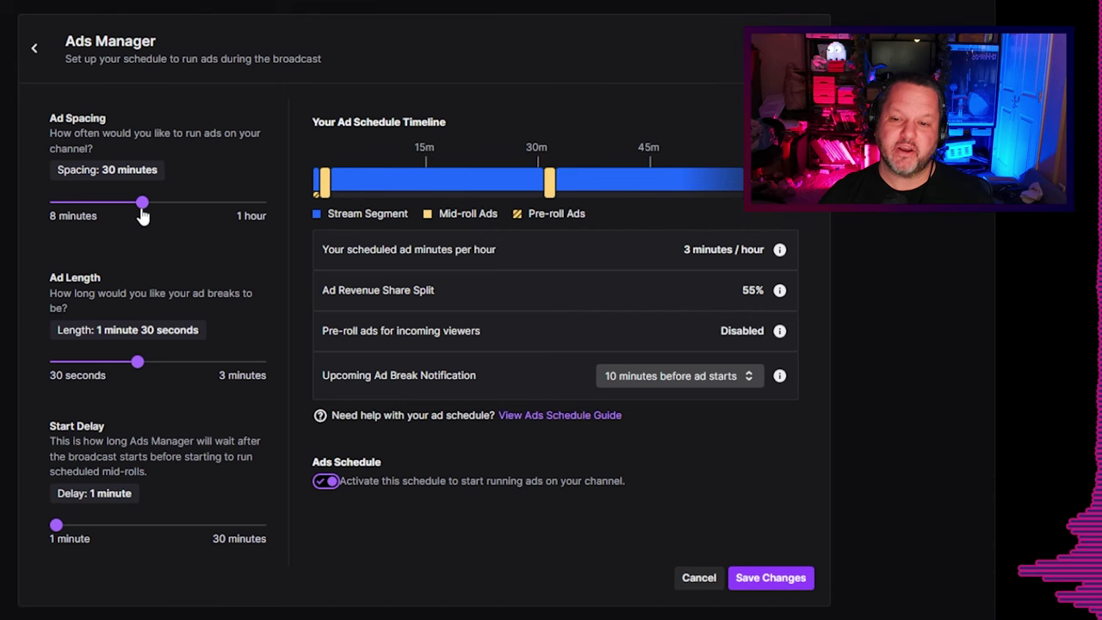
drag(150, 362, 135, 380)
drag(63, 528, 5, 527)
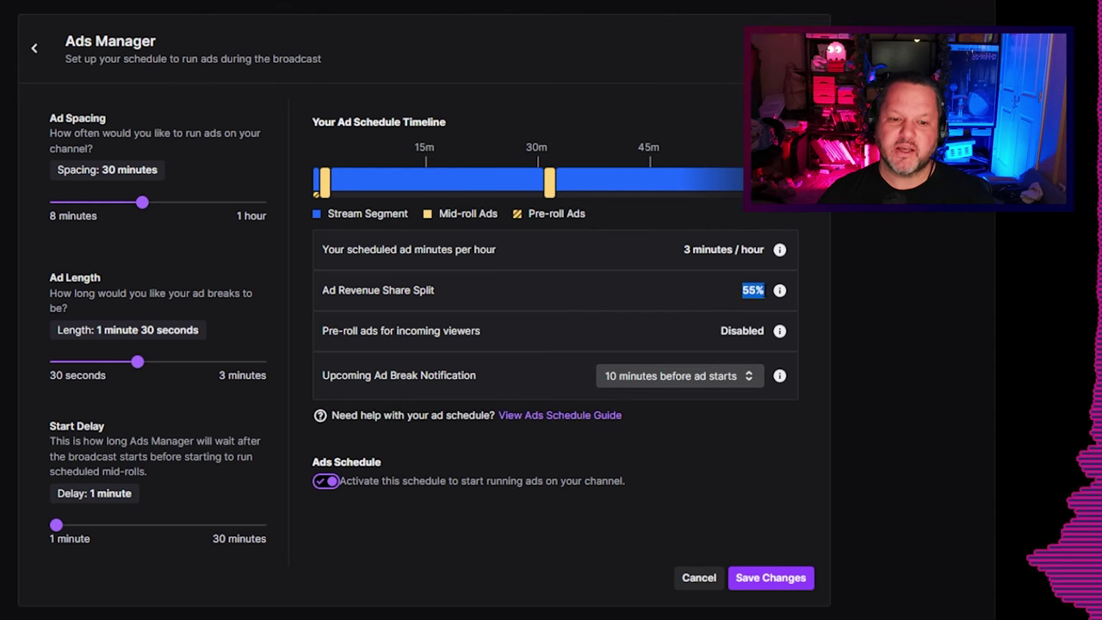
drag(684, 249, 764, 250)
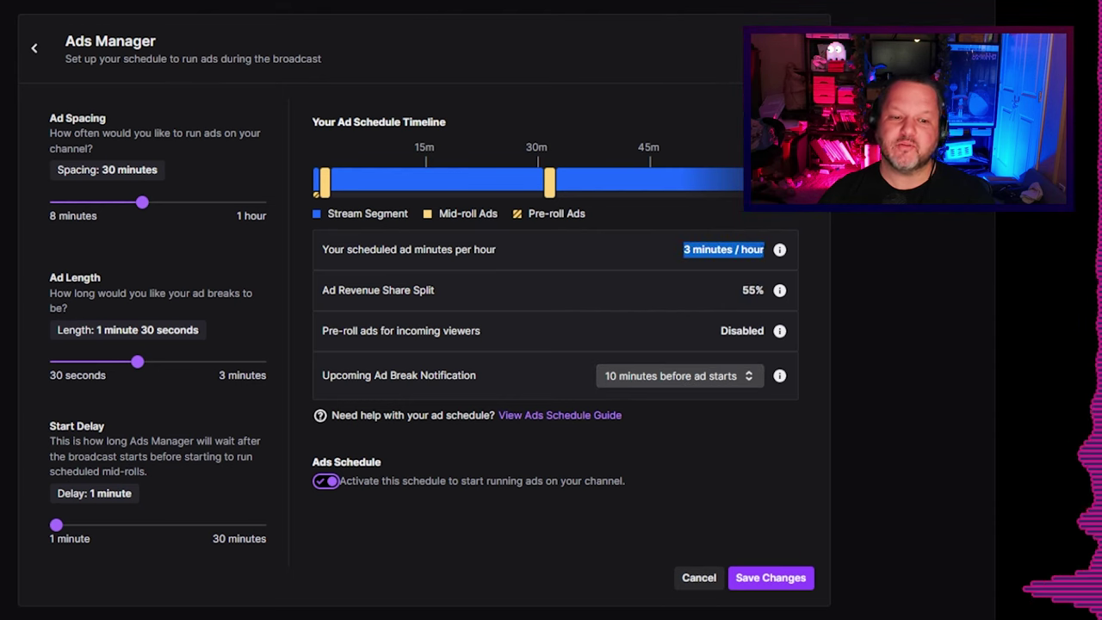
click(693, 290)
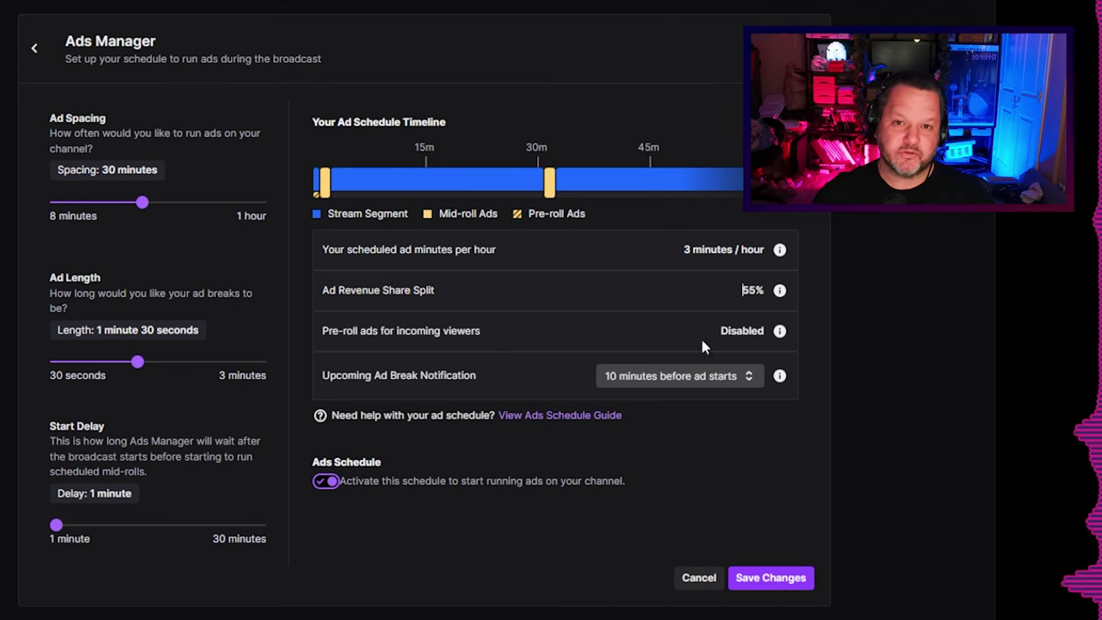
click(771, 578)
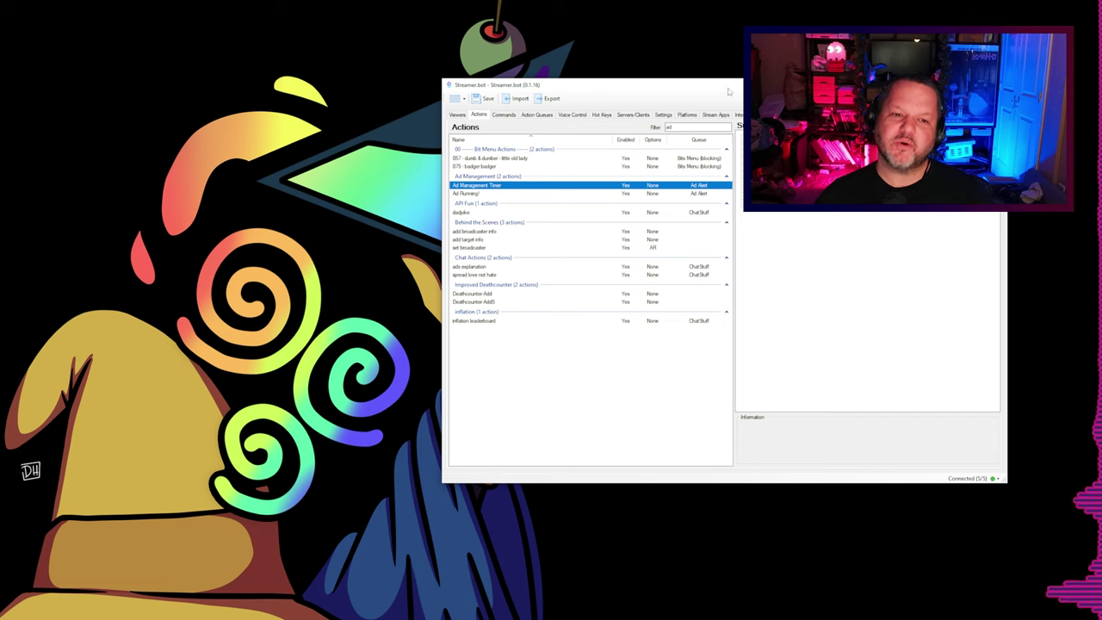
- Check which action the Twitch Ad Run event triggers
click(482, 197)
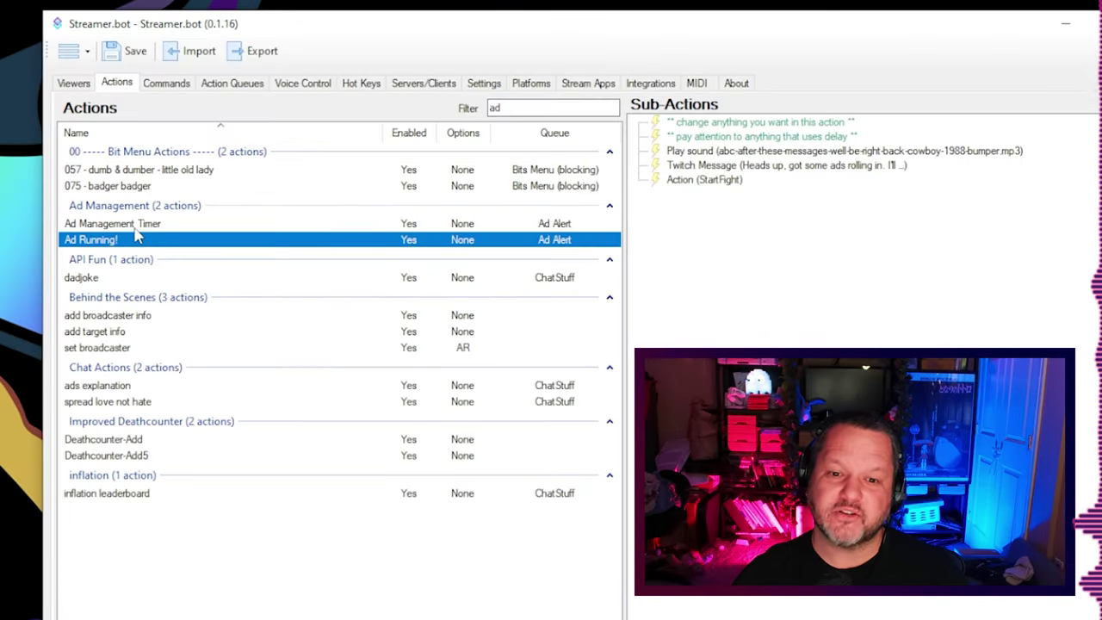
click(527, 83)
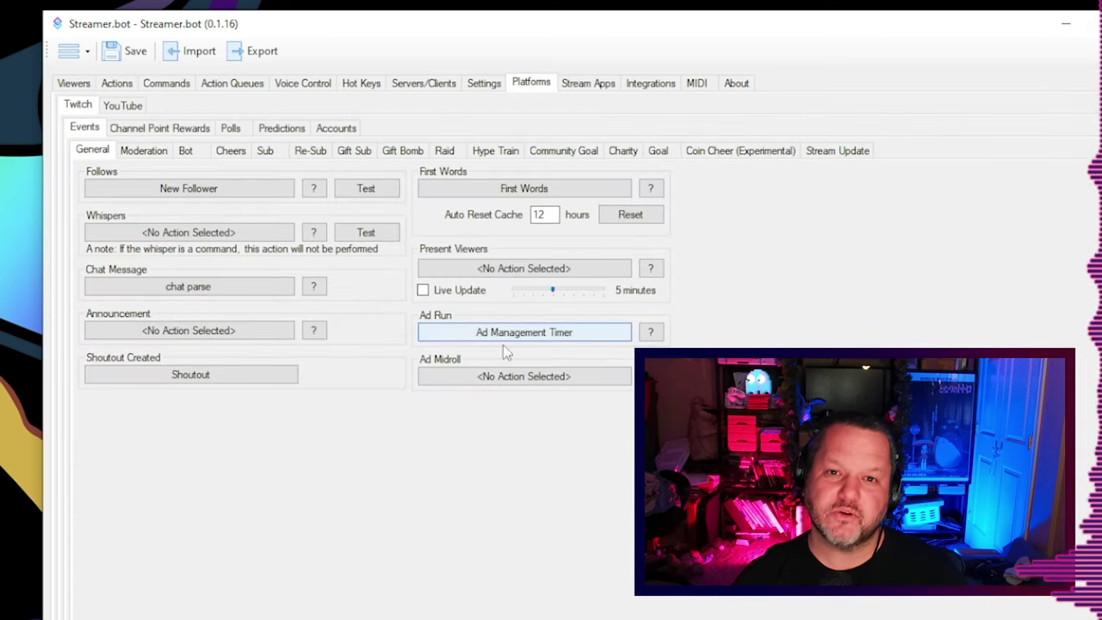
click(118, 84)
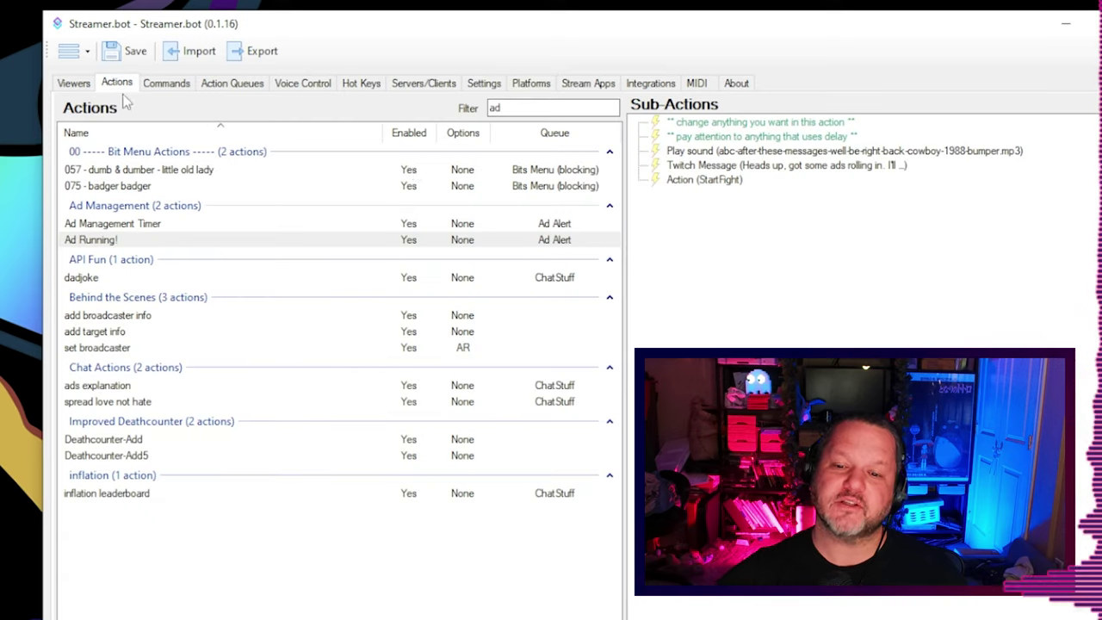
- Open the Ad Running! action's Play sound step and preview the alert sound
click(97, 240)
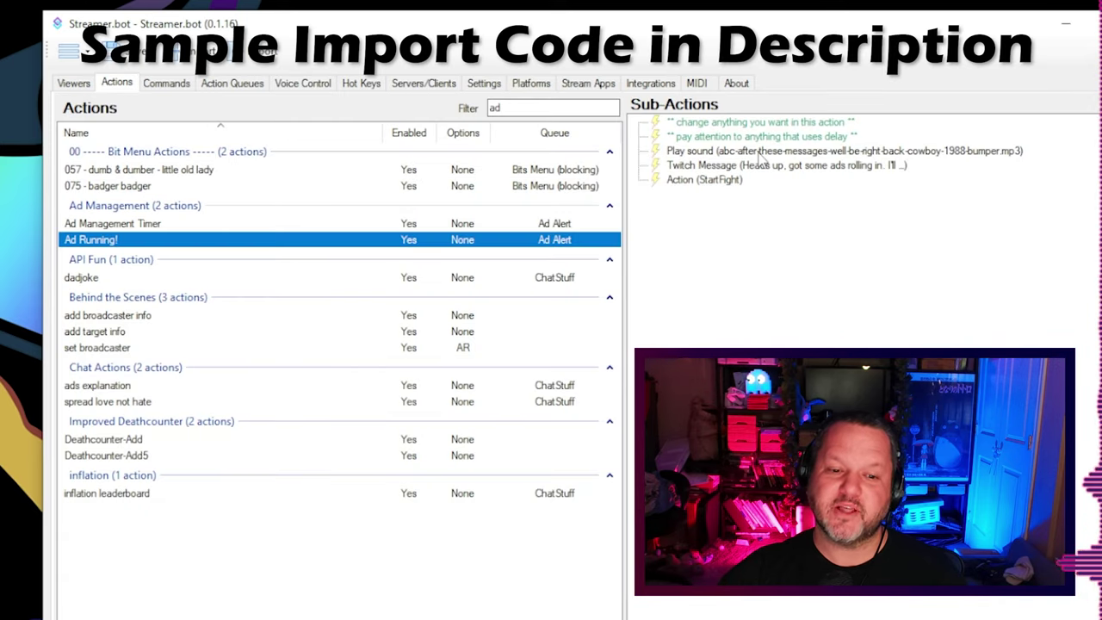
click(762, 152)
double_click(762, 154)
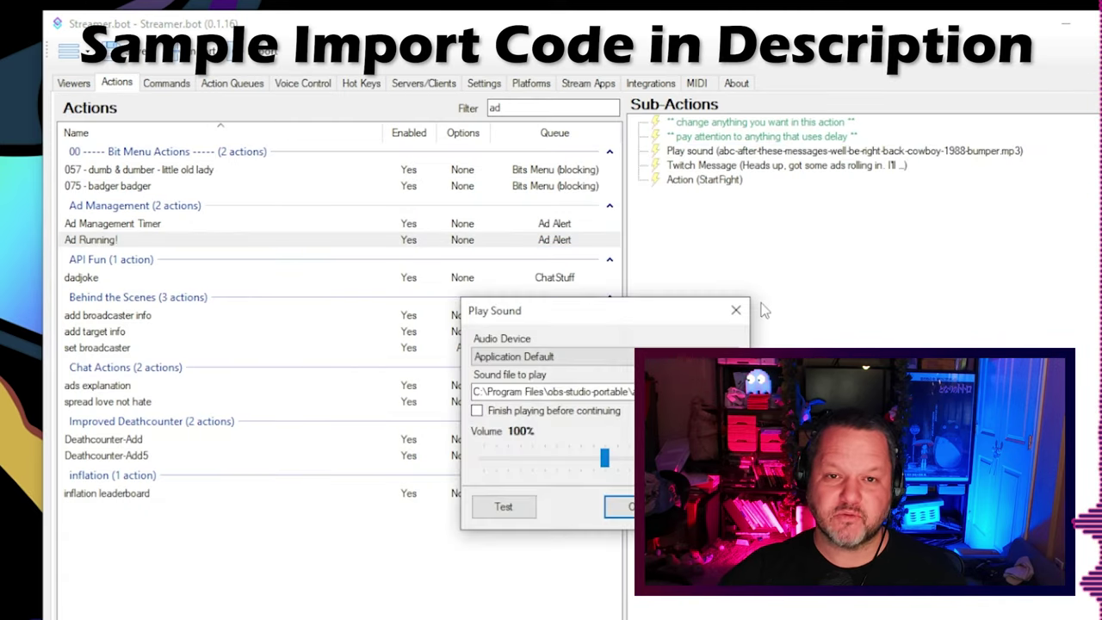
click(500, 509)
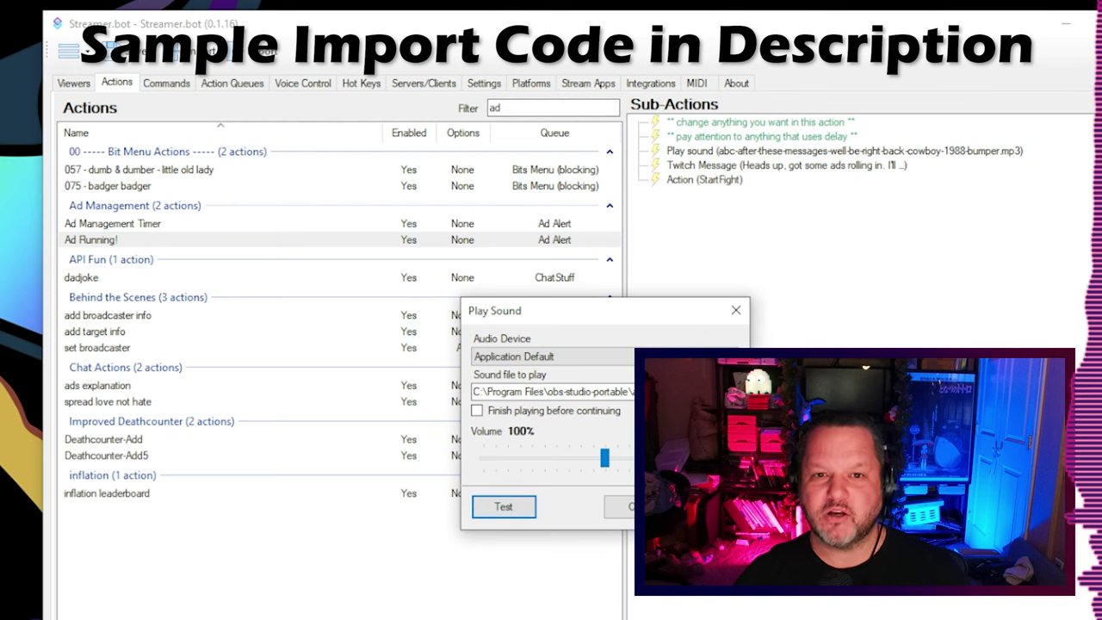
- Close the sound settings and read the Twitch Message step's full chat text
key(Escape)
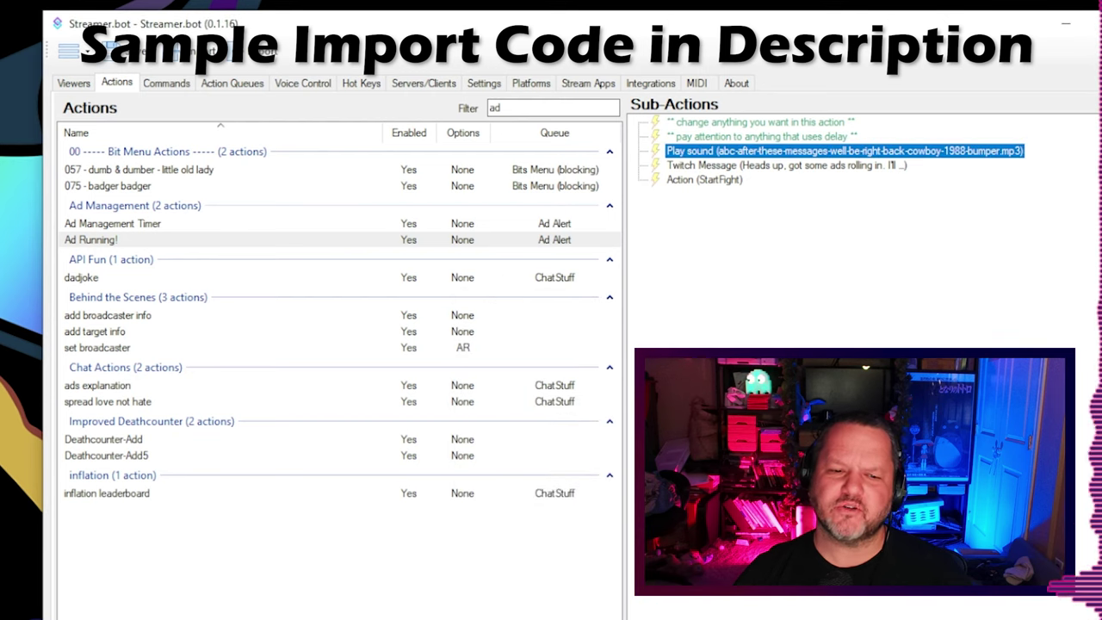
click(772, 168)
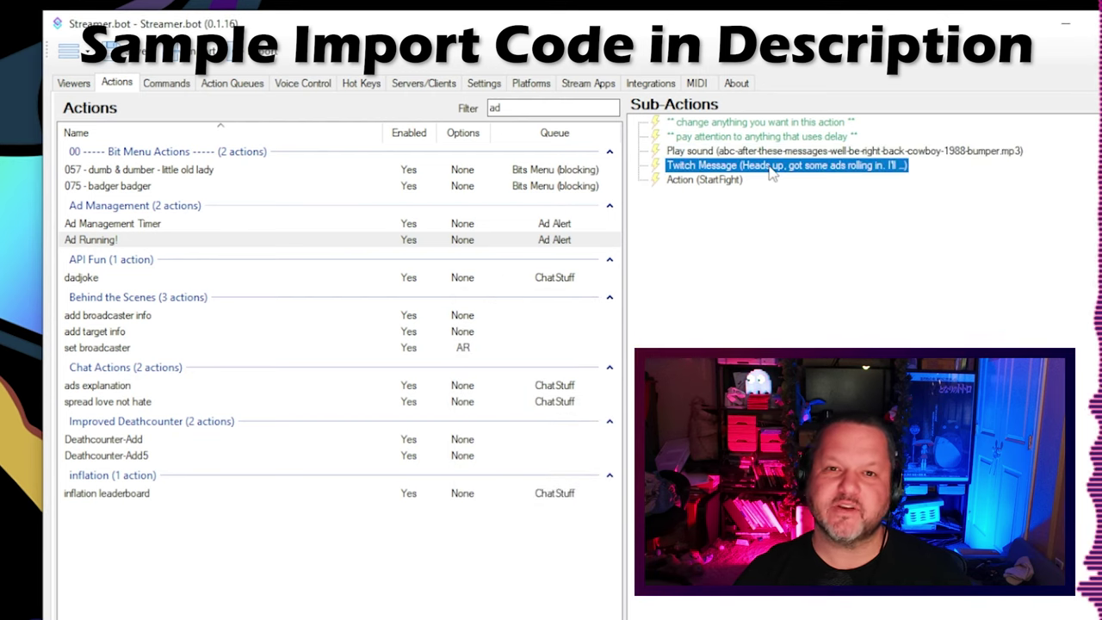
click(720, 181)
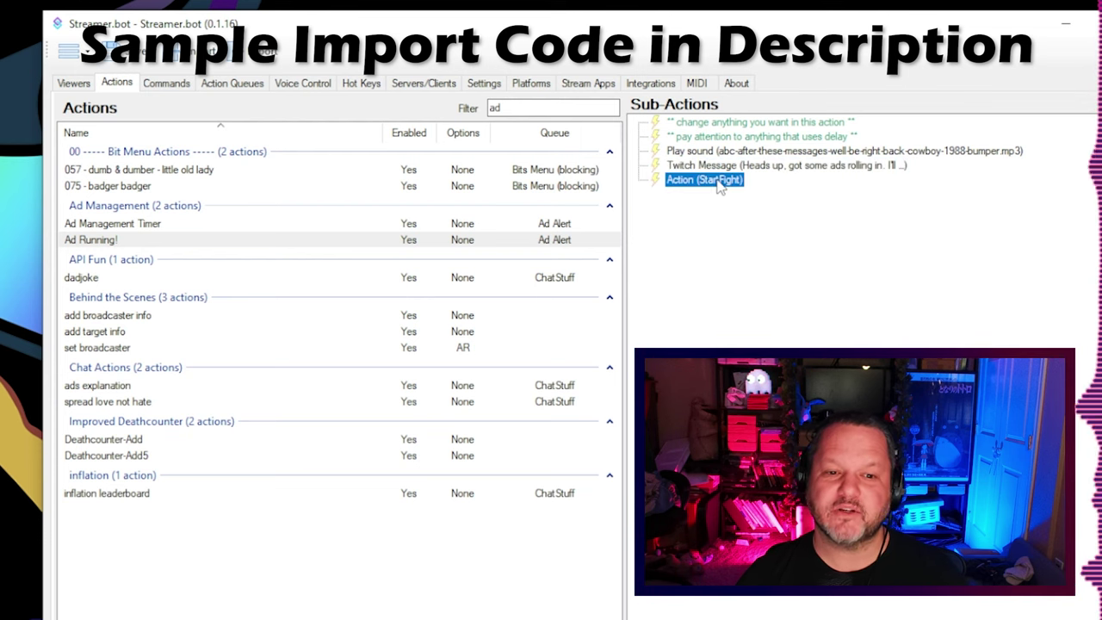
click(854, 168)
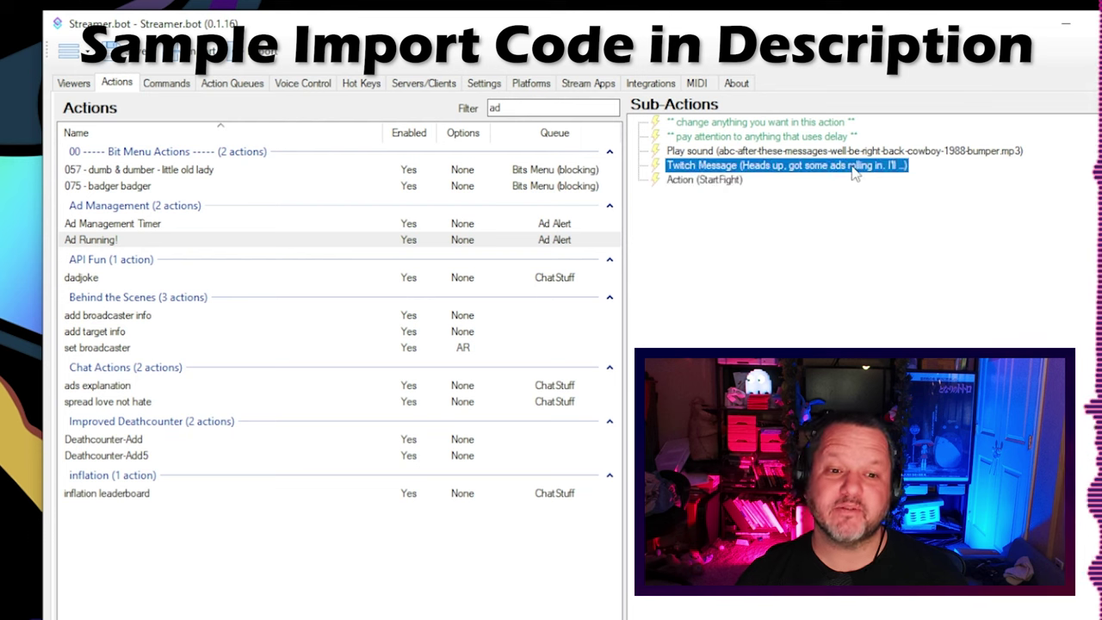
double_click(853, 168)
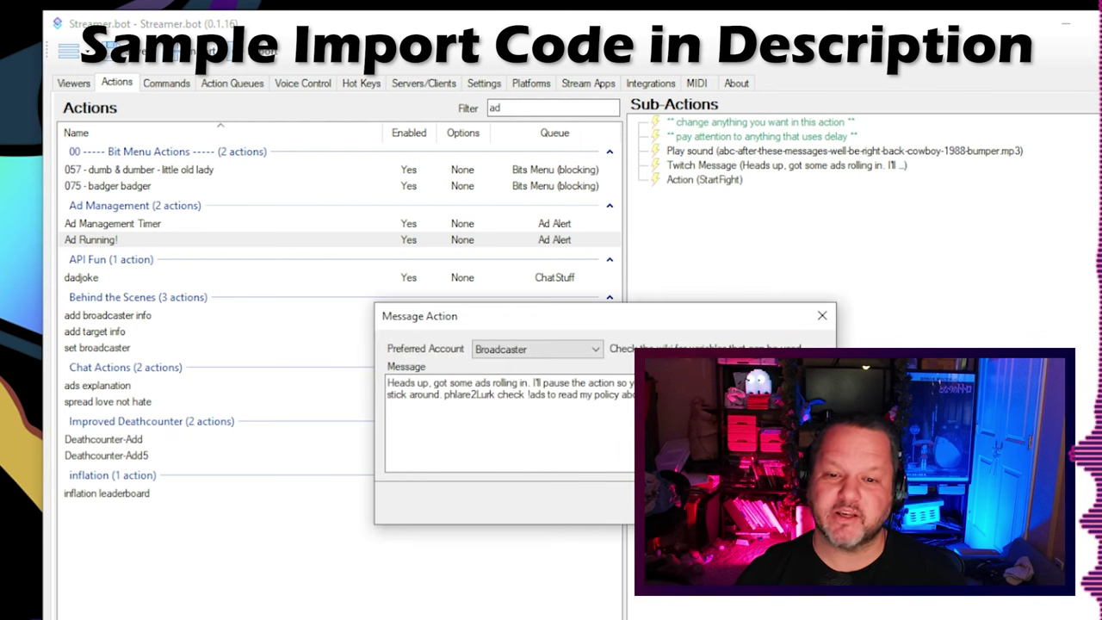
click(822, 315)
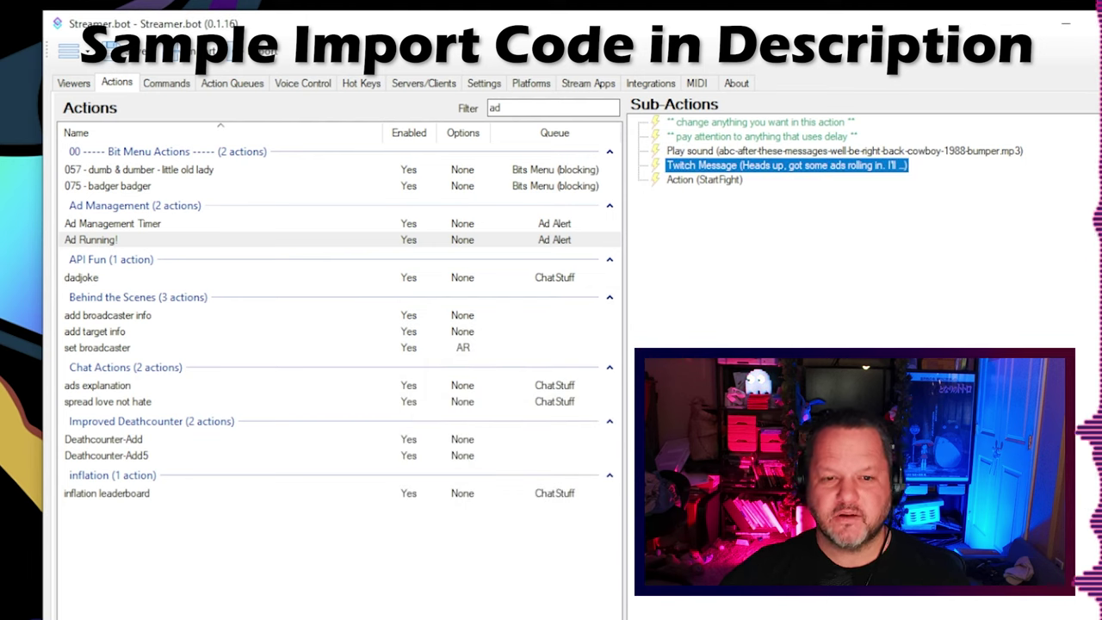
- Look over the StartFight and sound steps, then view the Twitch event triggers
click(711, 182)
click(730, 152)
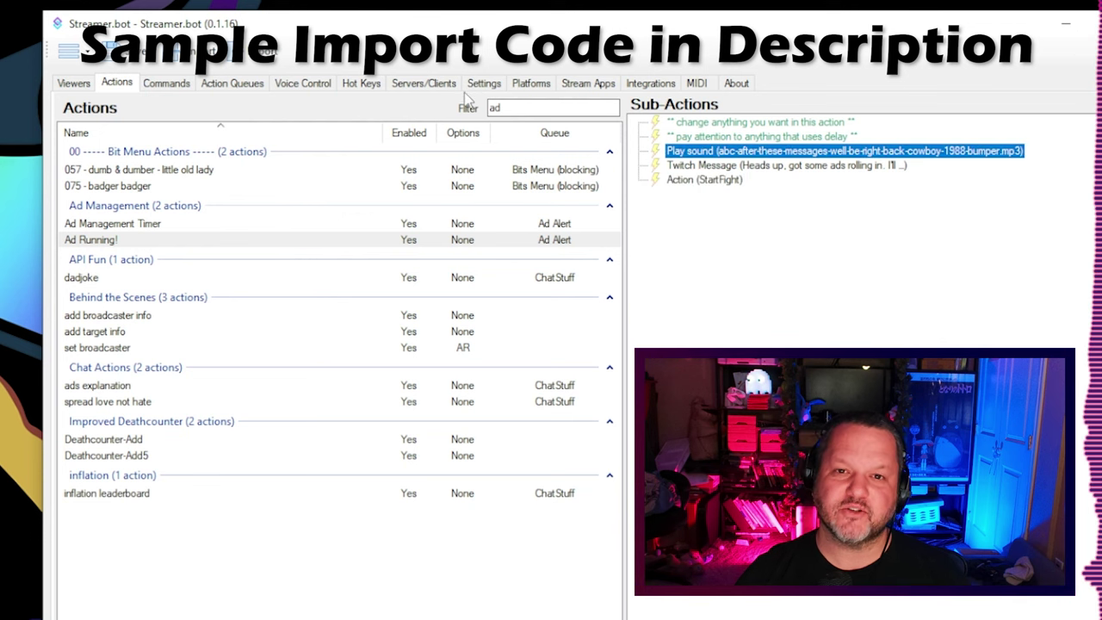
click(531, 84)
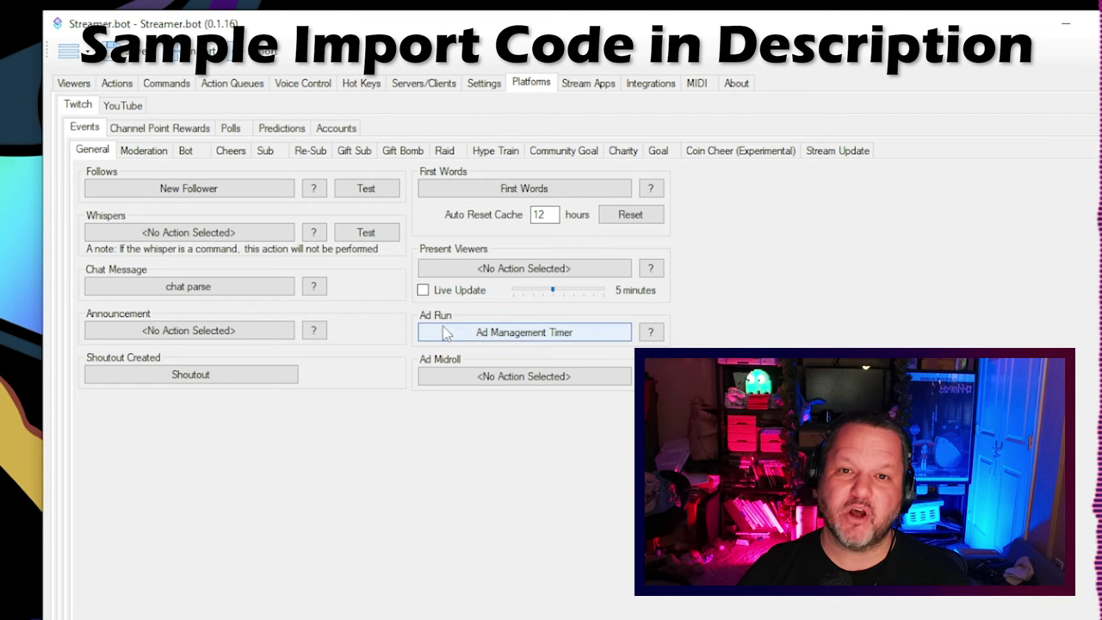
- Assign Ad Management Timer to the Twitch Ad Run event and return to Actions
click(540, 336)
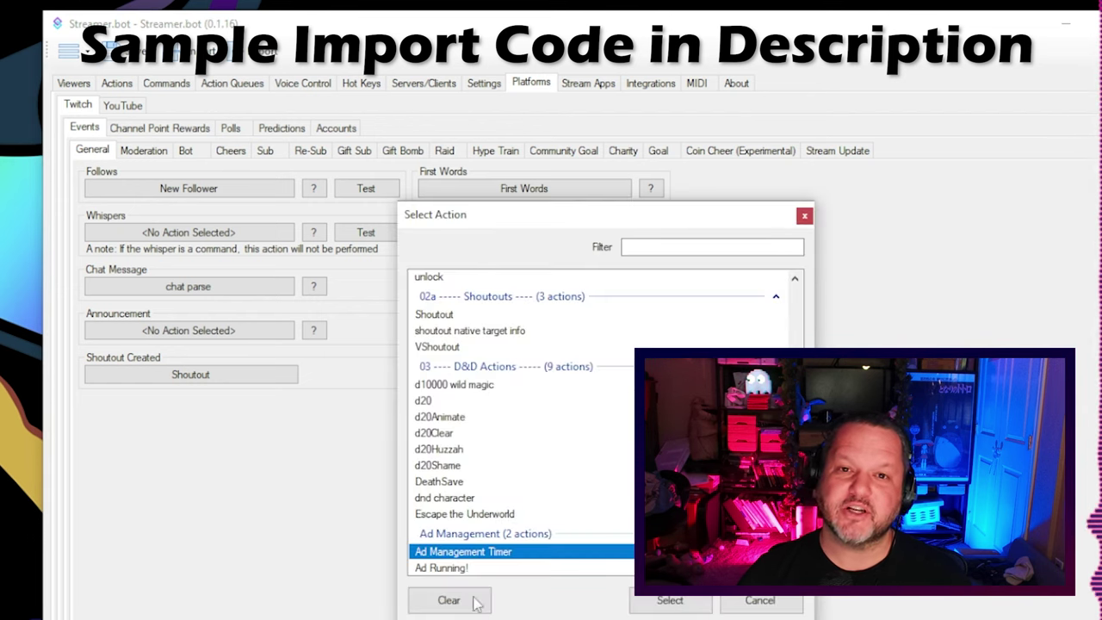
click(669, 602)
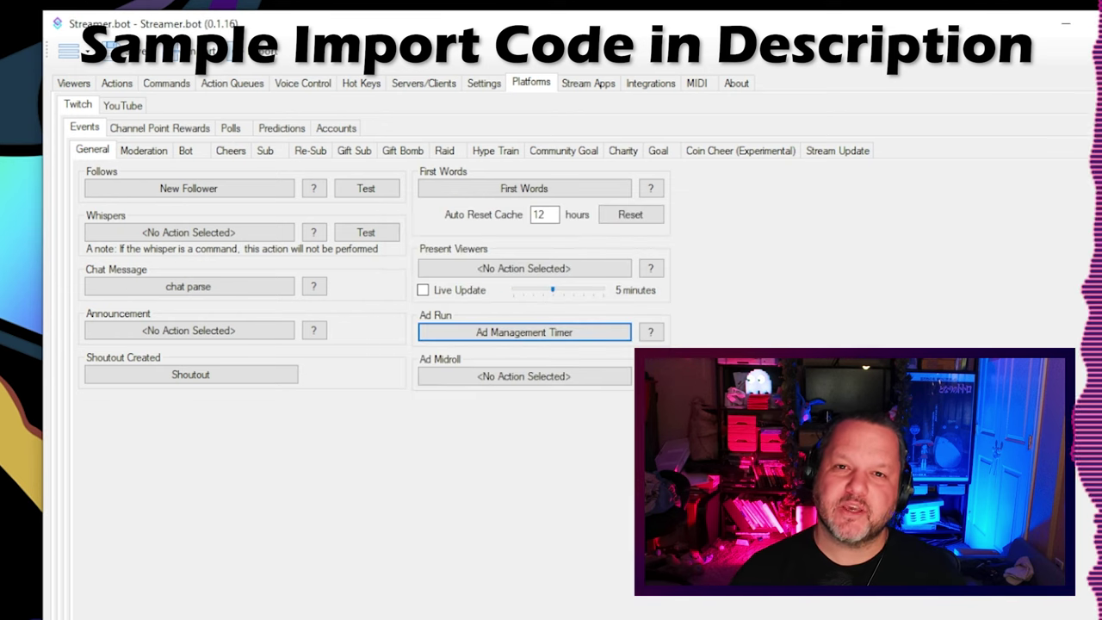
click(119, 85)
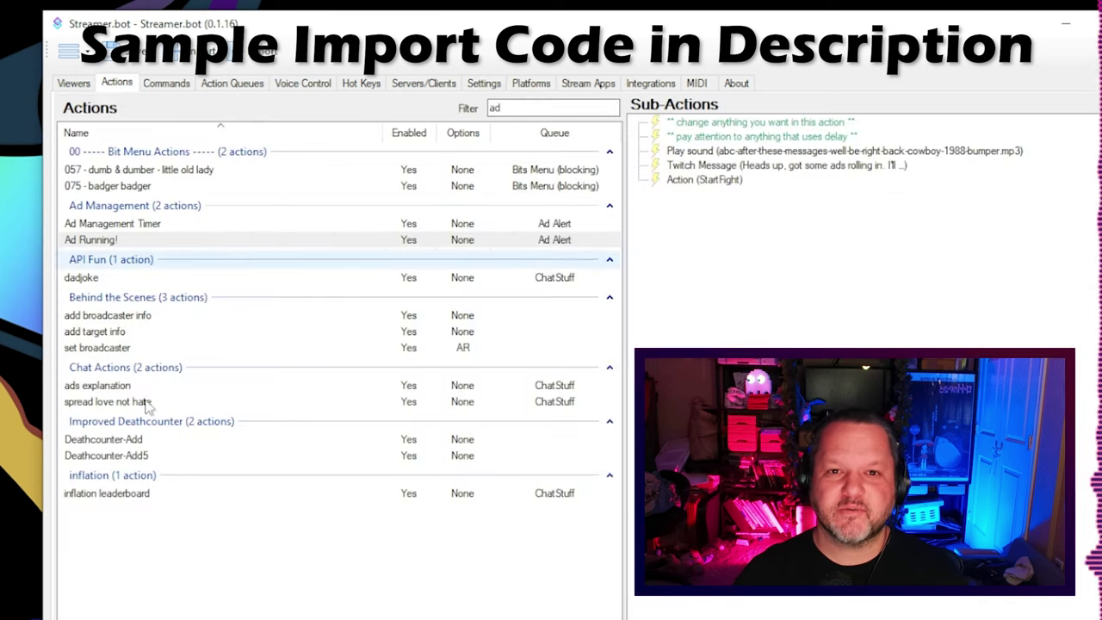
- Inspect Ad Management Timer's 1562000 ms Delay step and 27.5-minute note, leaving both unchanged
click(150, 224)
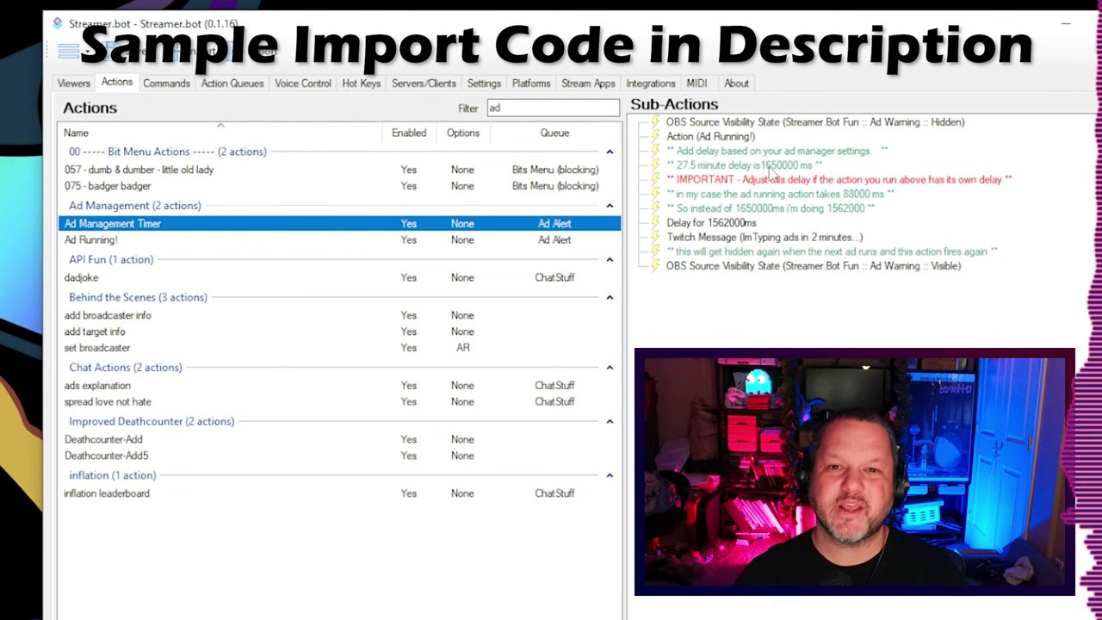
click(769, 165)
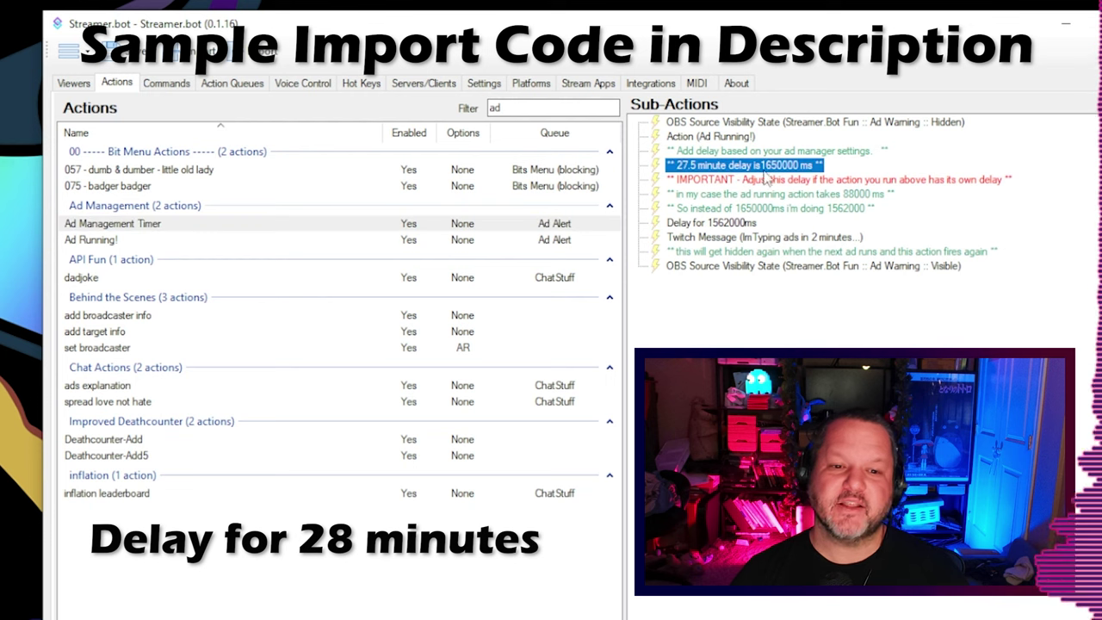
click(715, 225)
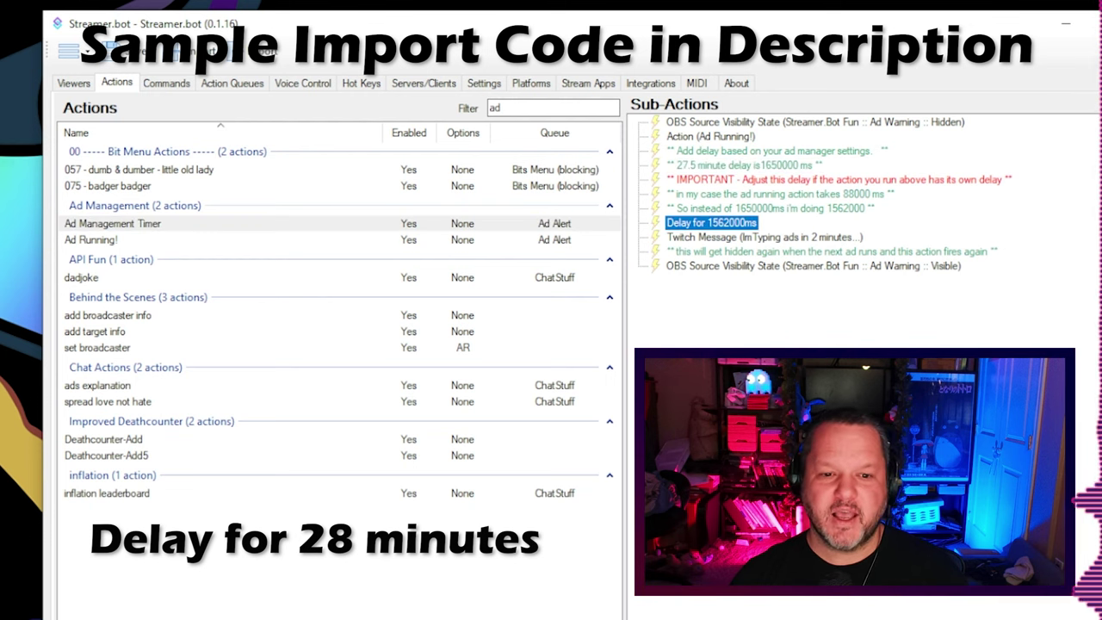
double_click(728, 226)
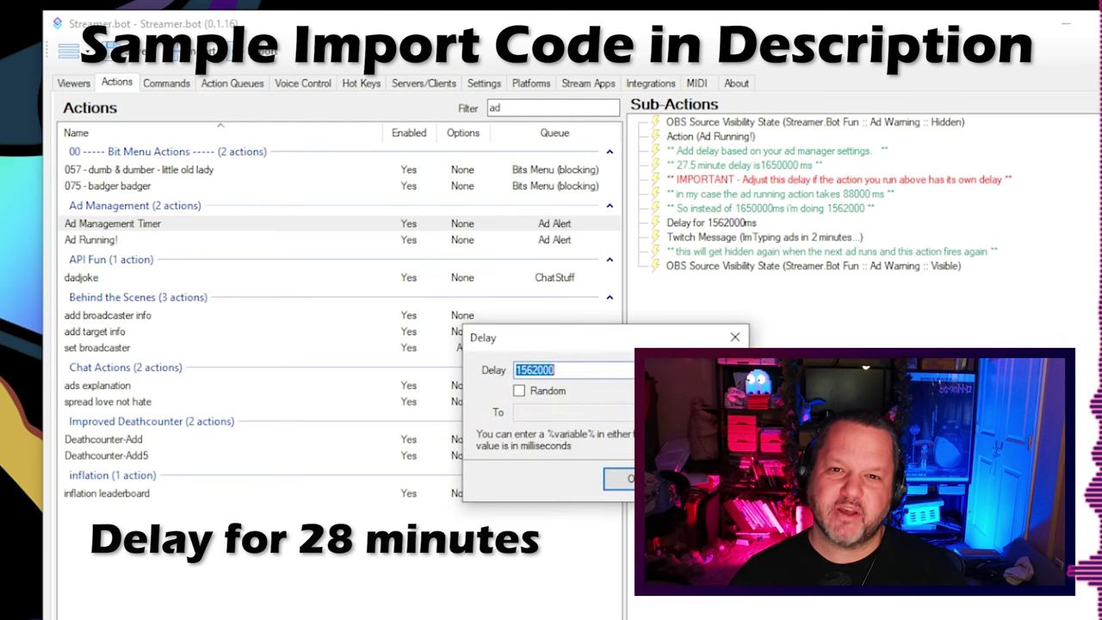
key(Return)
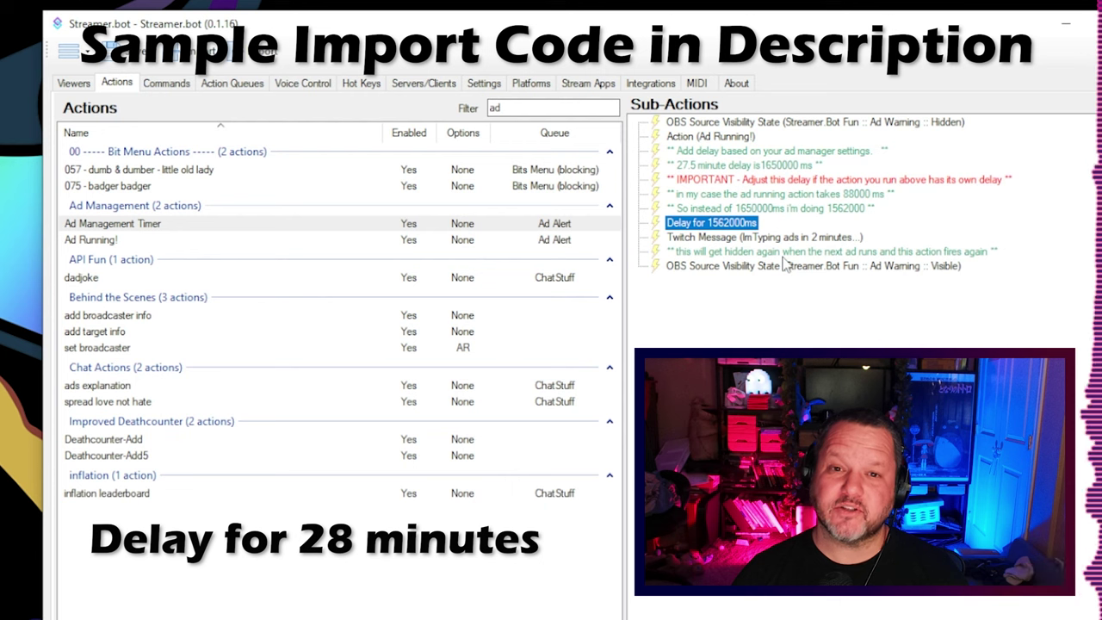
click(781, 315)
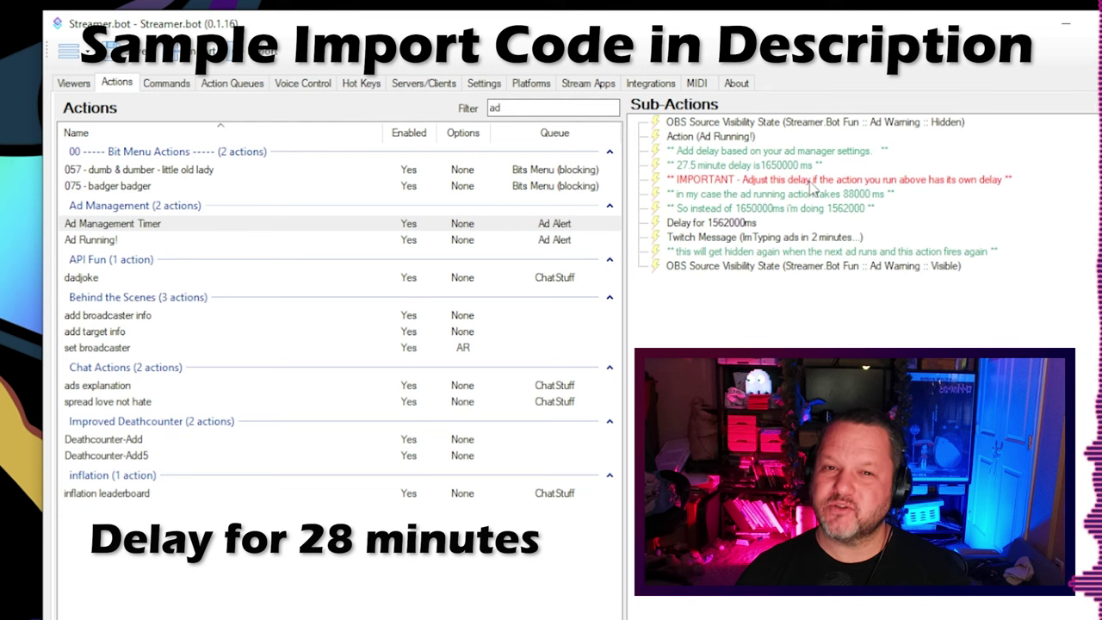
double_click(701, 169)
click(618, 479)
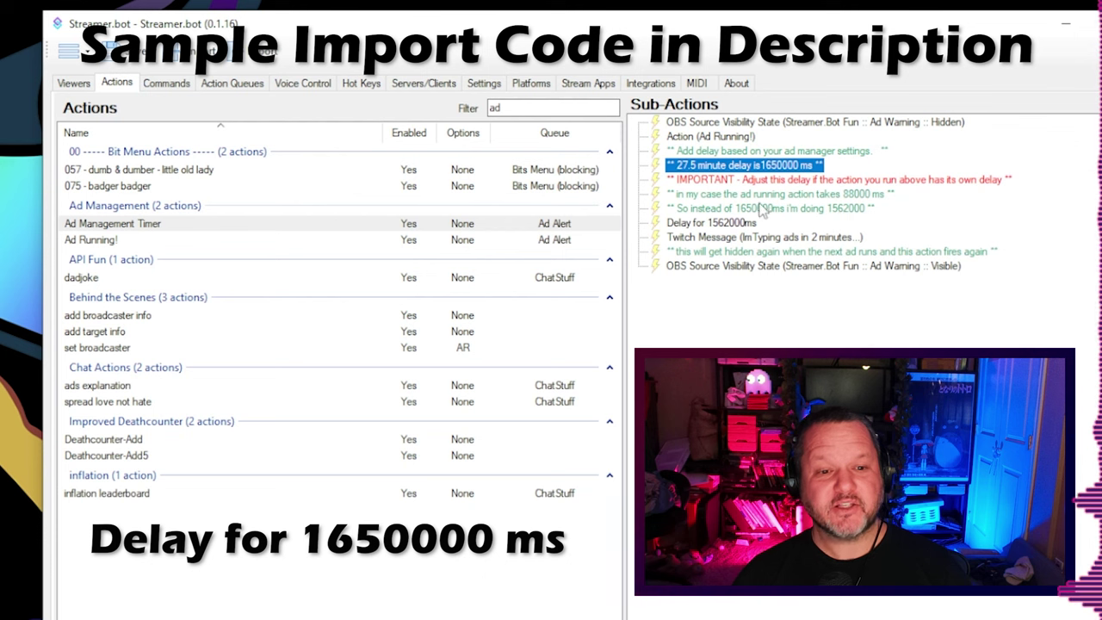
double_click(708, 222)
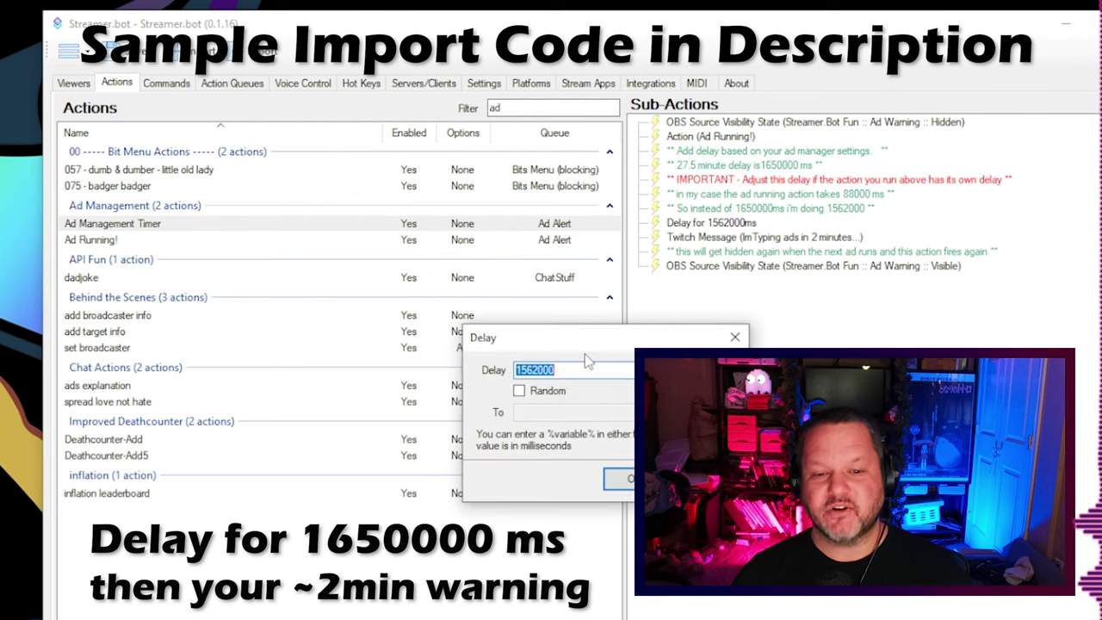
text(165000)
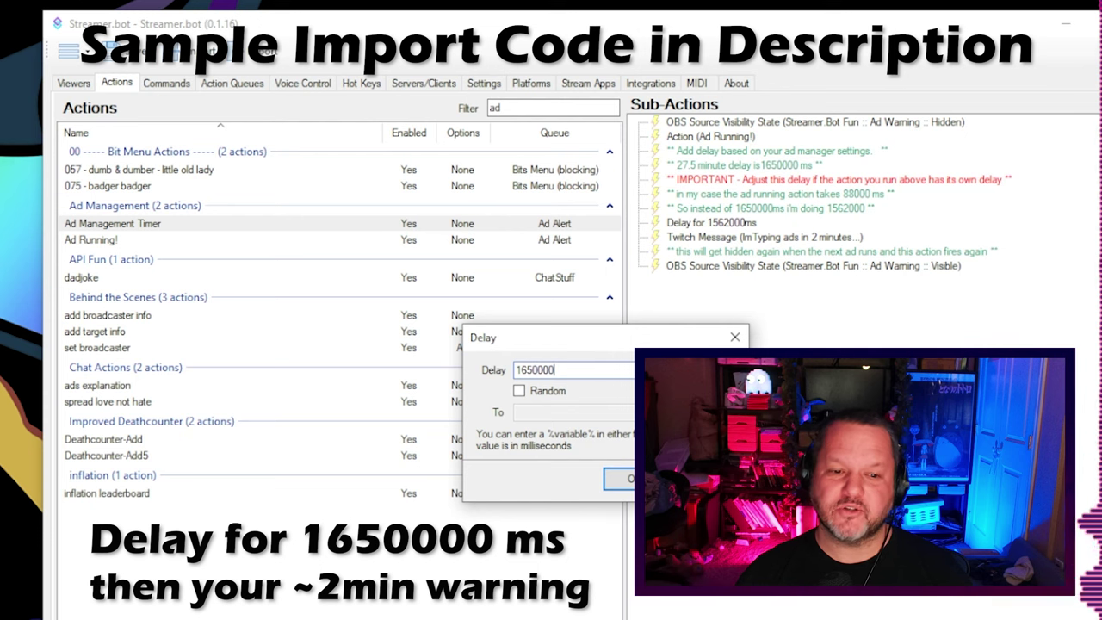
text(0)
key(Return)
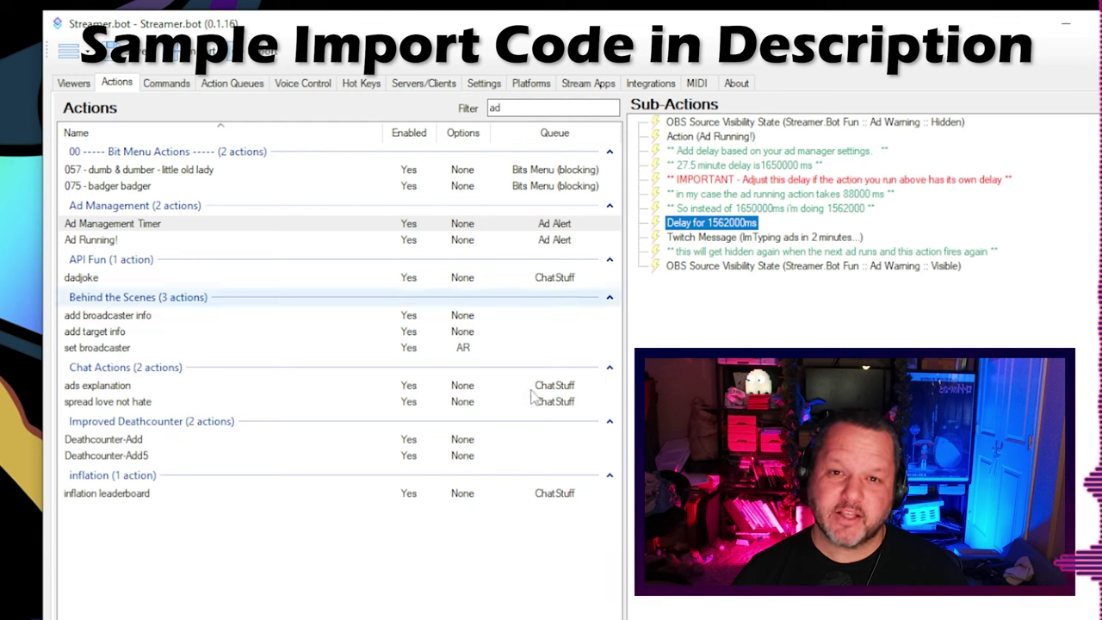
click(838, 195)
click(834, 211)
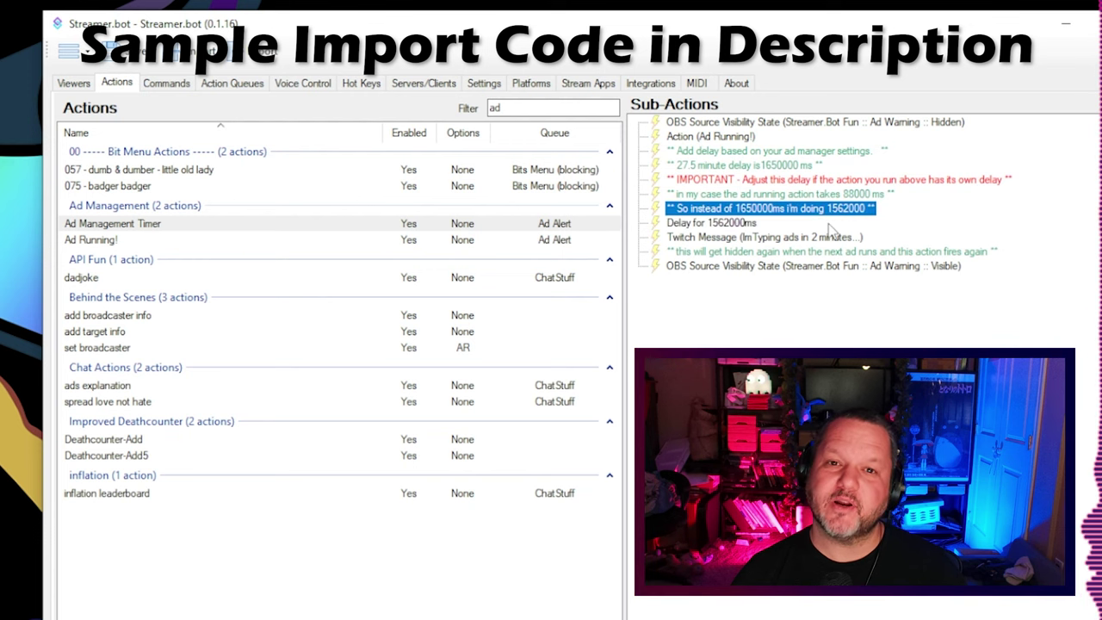
click(836, 254)
click(820, 210)
click(822, 196)
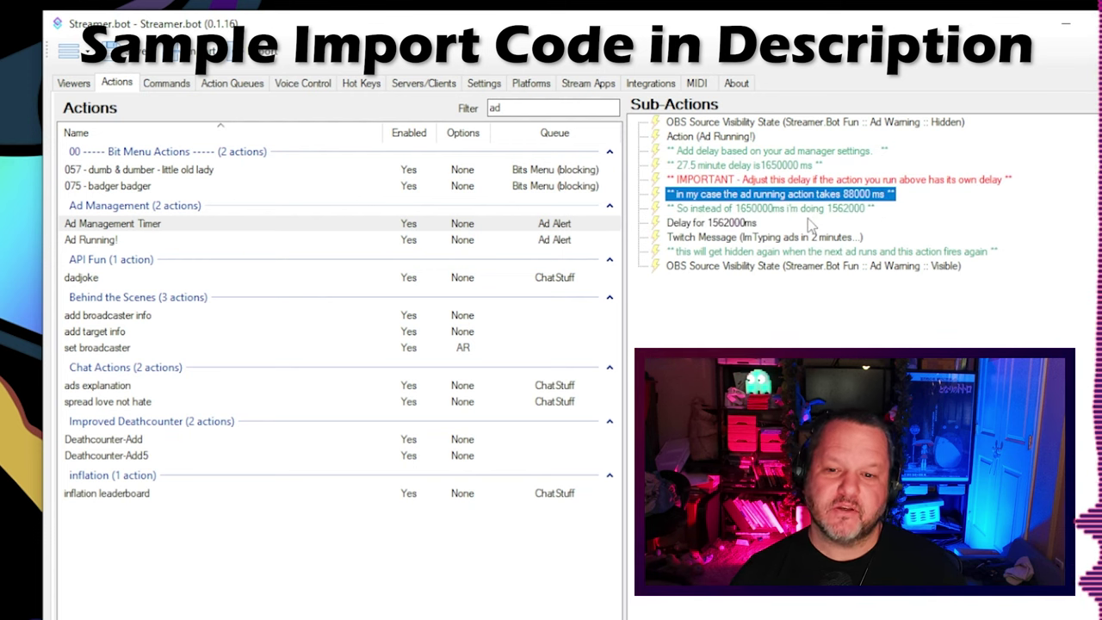